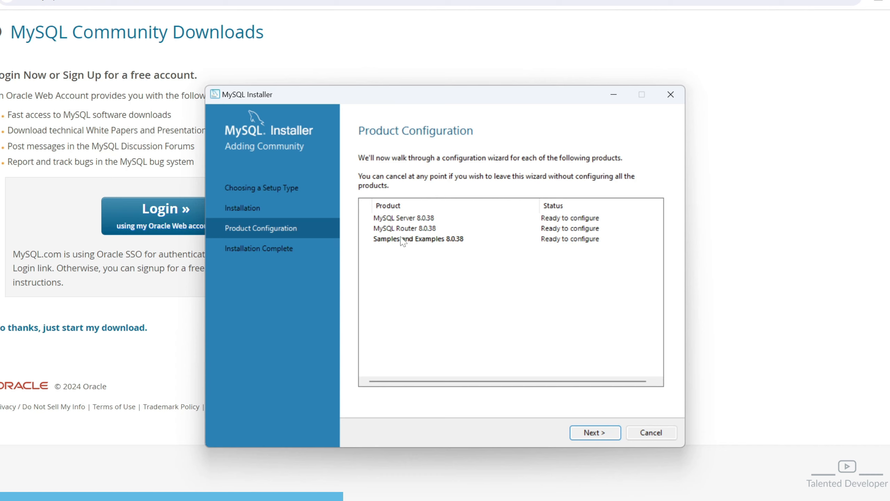
Keep Development Computer as the server configuration type and accept the default networking and authentication settings
left_click(601, 434)
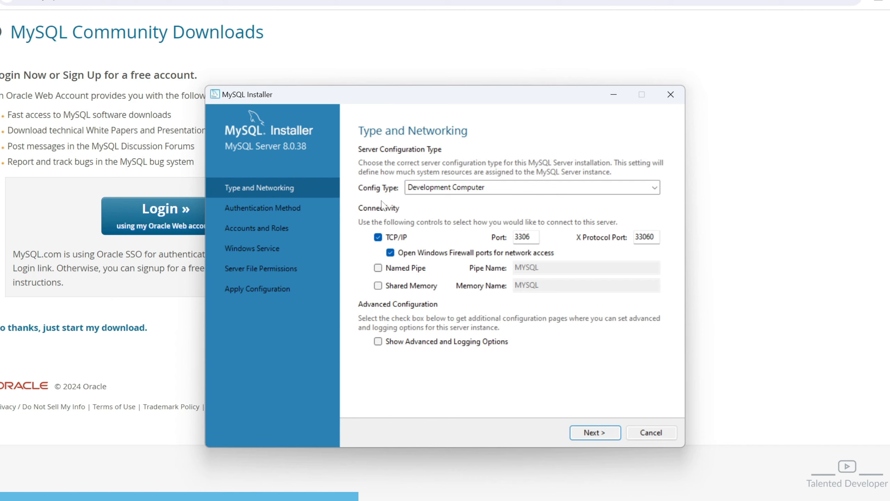
left_click(463, 193)
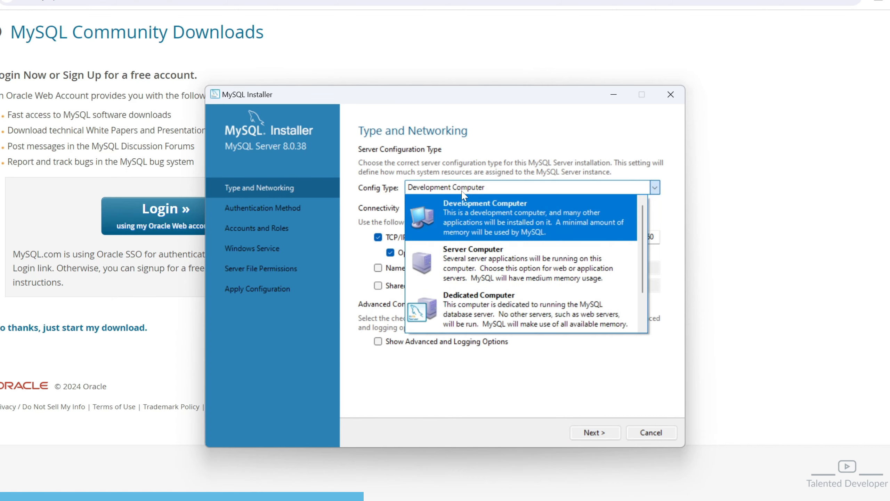
left_click(472, 373)
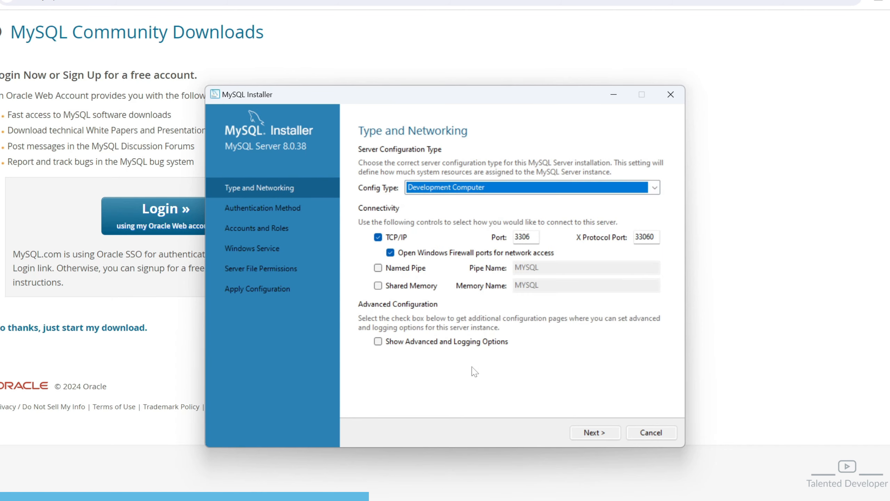
left_click(601, 432)
left_click(600, 432)
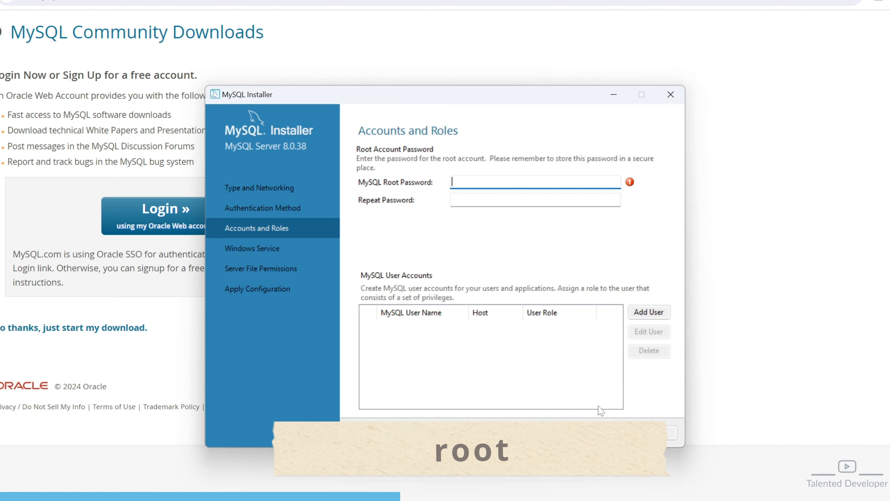
Enter and confirm the root account password
type("root")
key("Tab")
type("root")
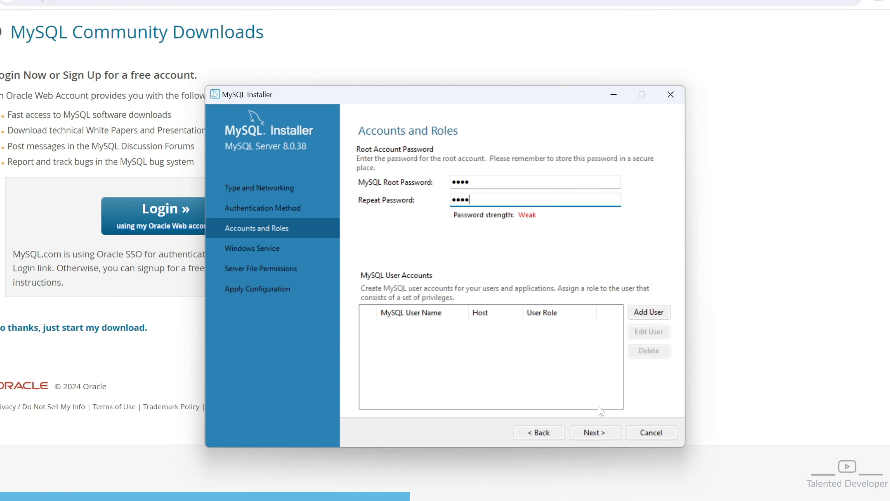
left_click(592, 432)
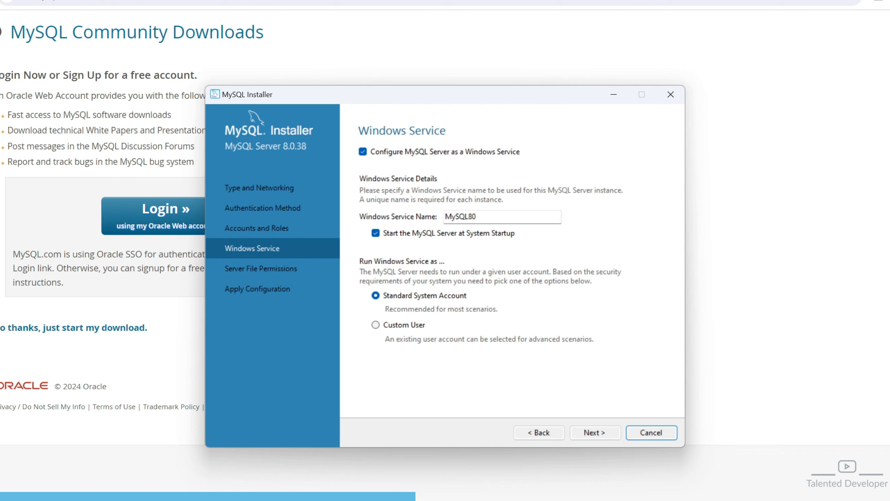
Execute the MySQL Server 8.0.38 configuration and finish its setup
left_click(597, 431)
left_click(598, 434)
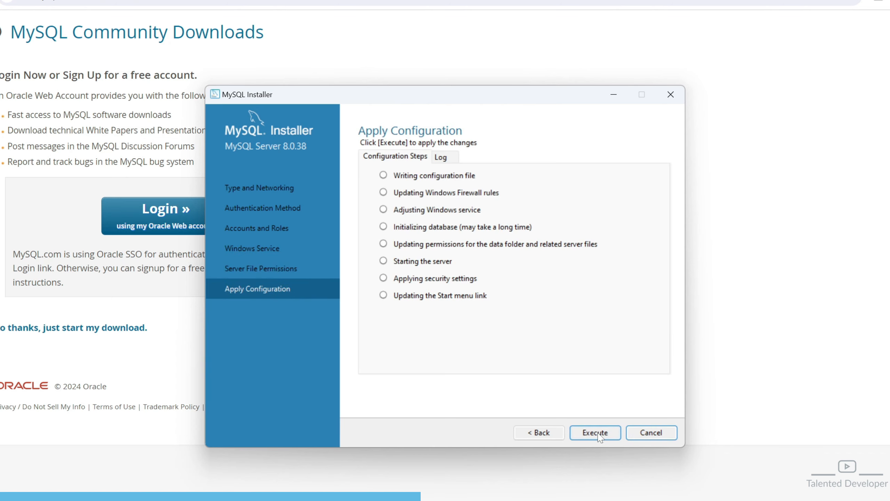
left_click(599, 434)
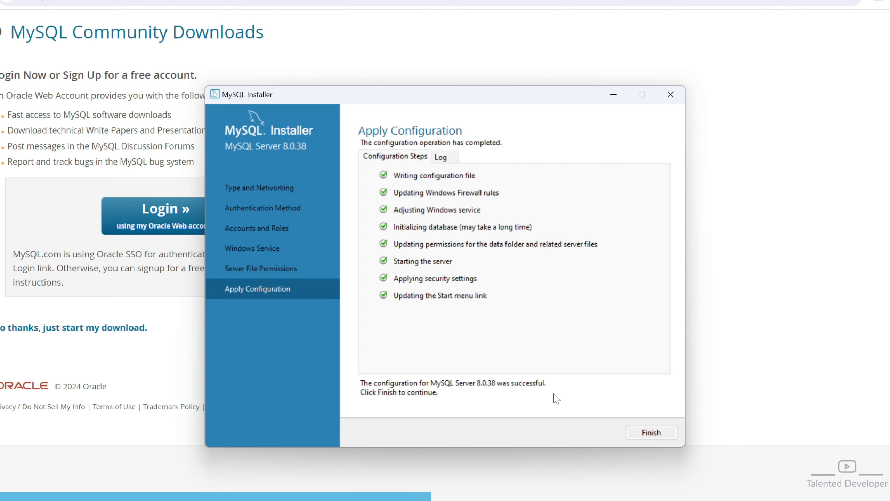
left_click(641, 431)
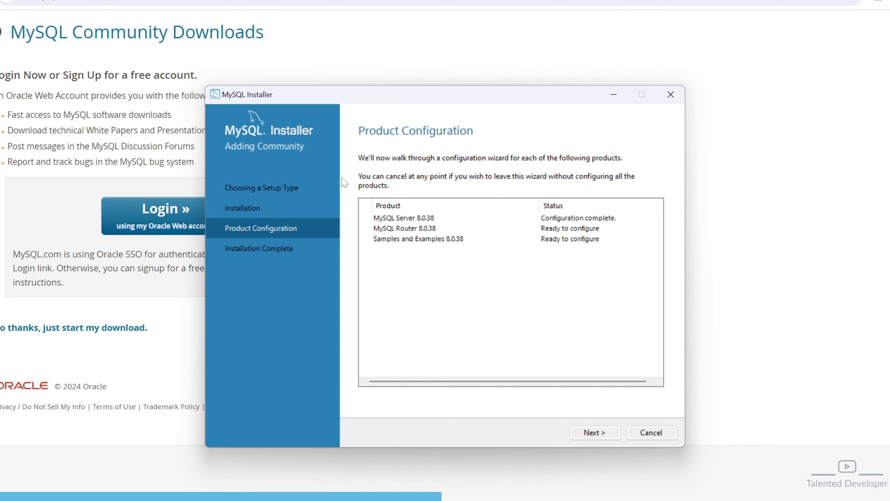
Skip Router configuration, then connect Samples and Examples using the root password and execute its configuration
left_click(592, 431)
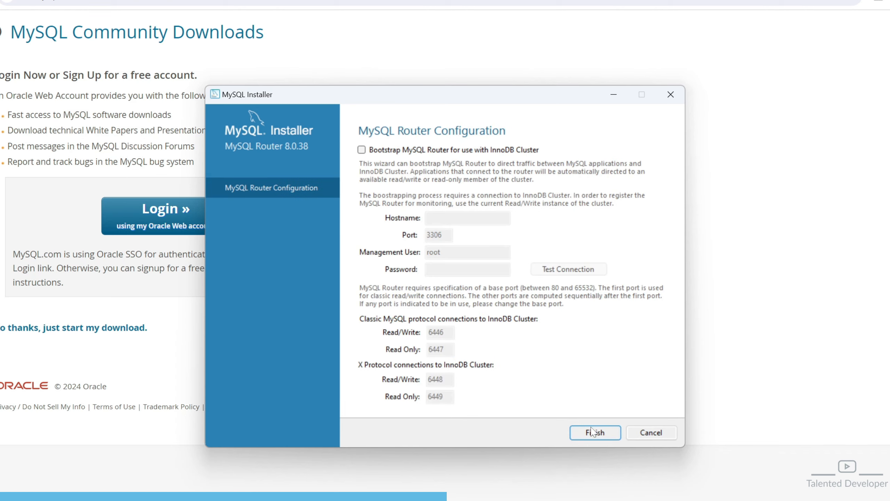
left_click(592, 431)
left_click(592, 431)
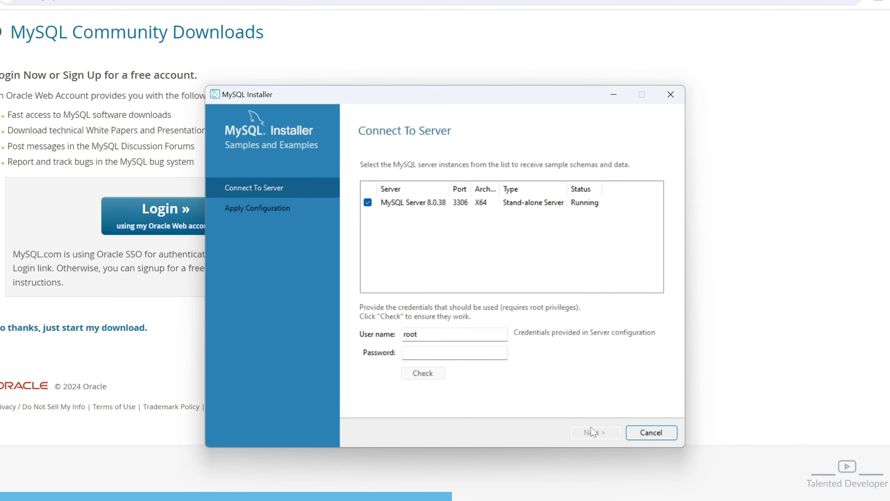
left_click(459, 353)
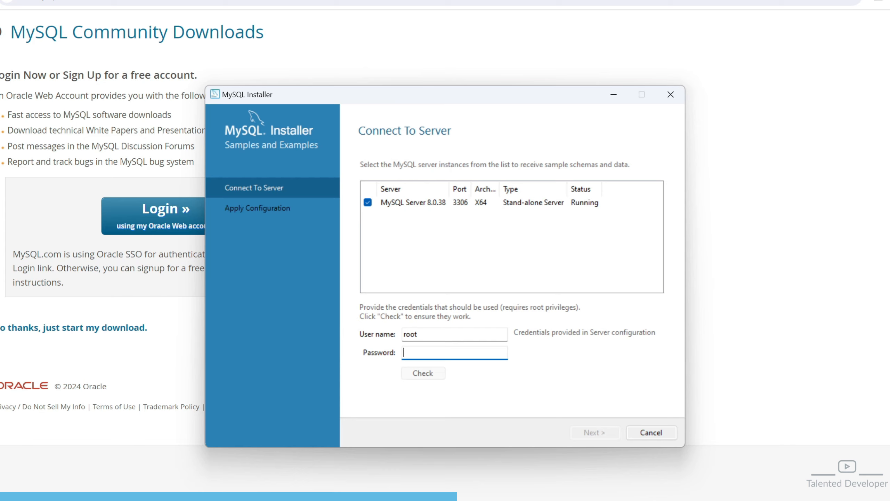
type("root")
left_click(442, 378)
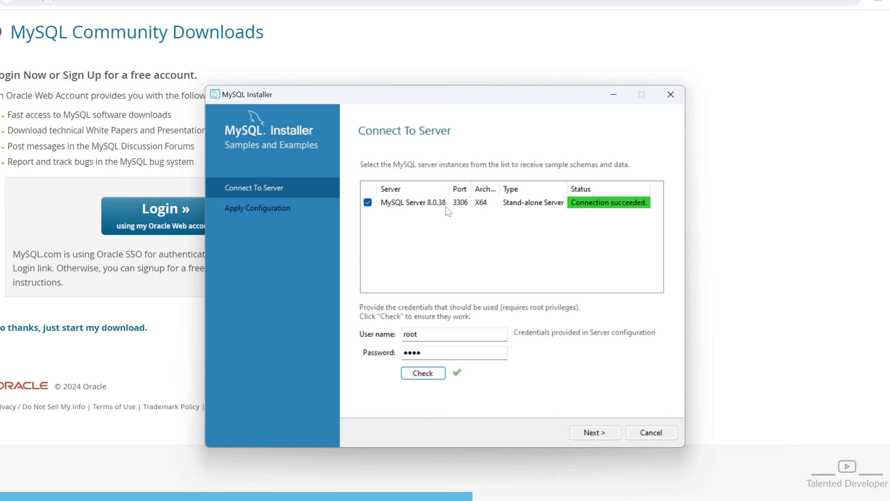
left_click(591, 434)
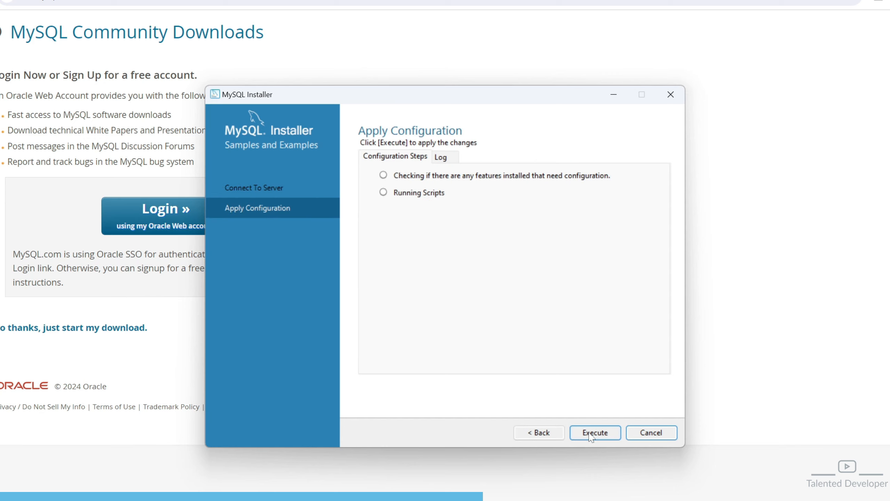
left_click(592, 433)
left_click(651, 433)
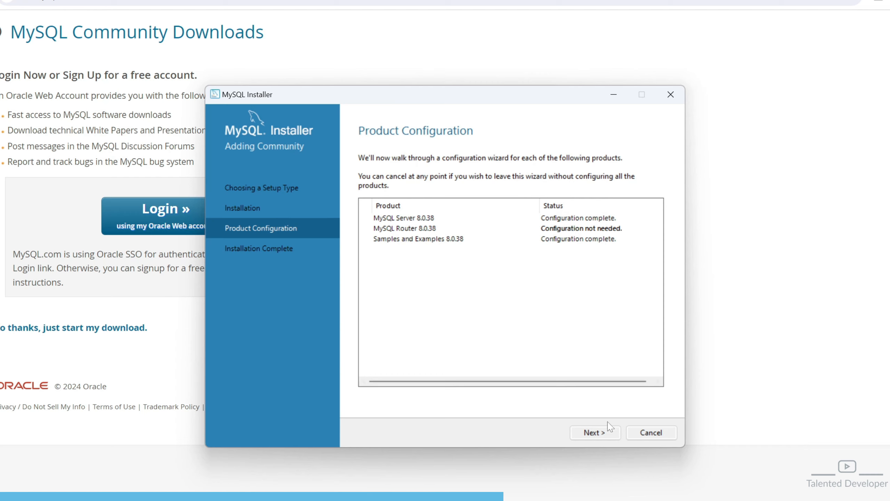
Finish the installation with Workbench and MySQL Shell set to launch afterward
left_click(594, 432)
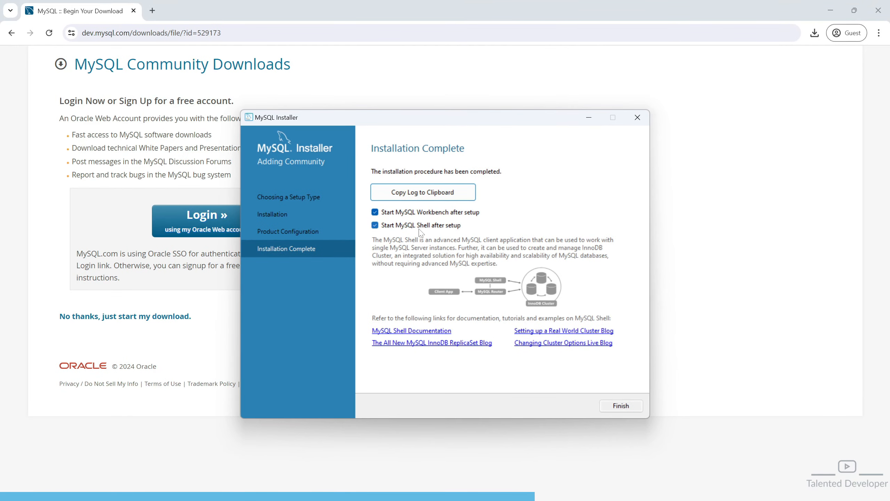
left_click(619, 406)
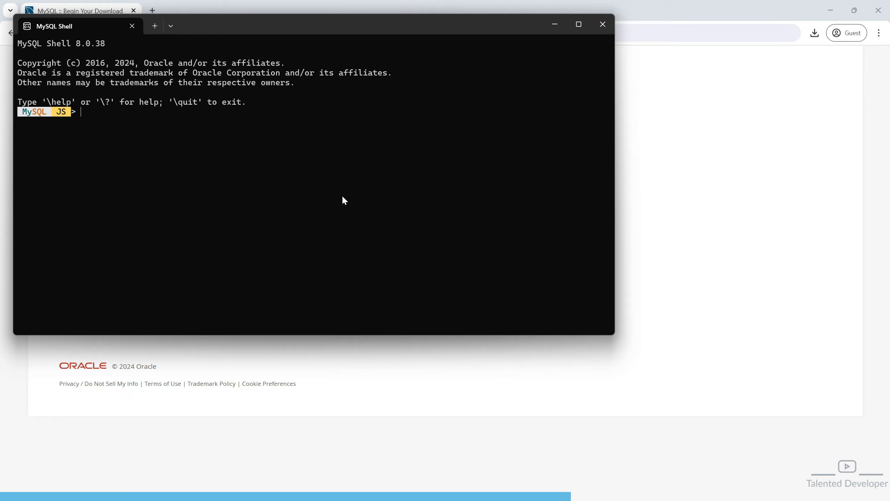
Close the MySQL Shell console to reveal the Workbench welcome screen
left_click(602, 25)
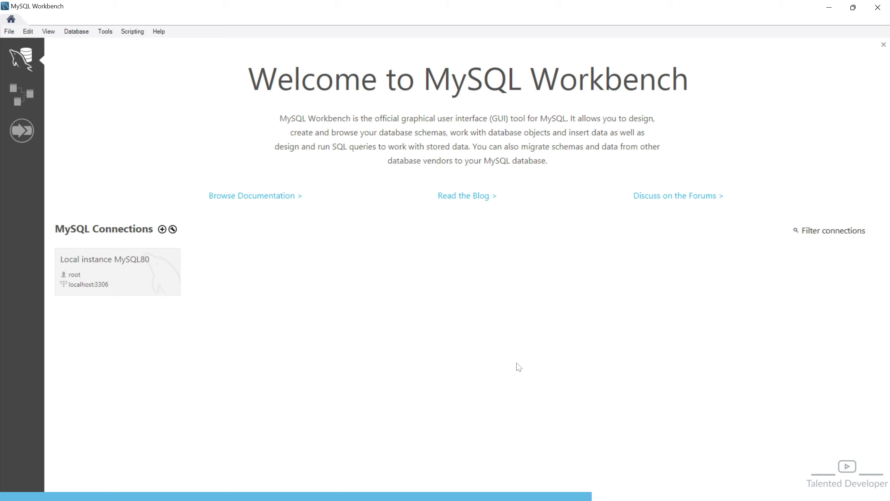
Connect to Local instance MySQL80 using the root password
left_click(81, 290)
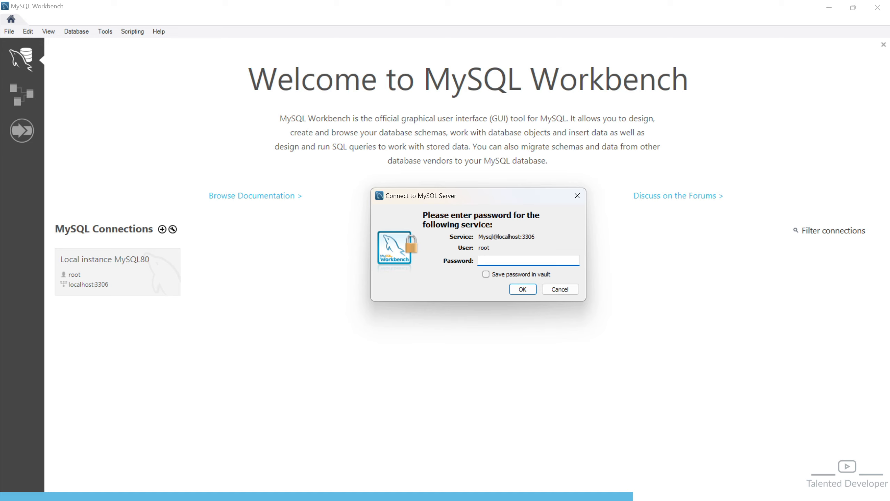
type("***")
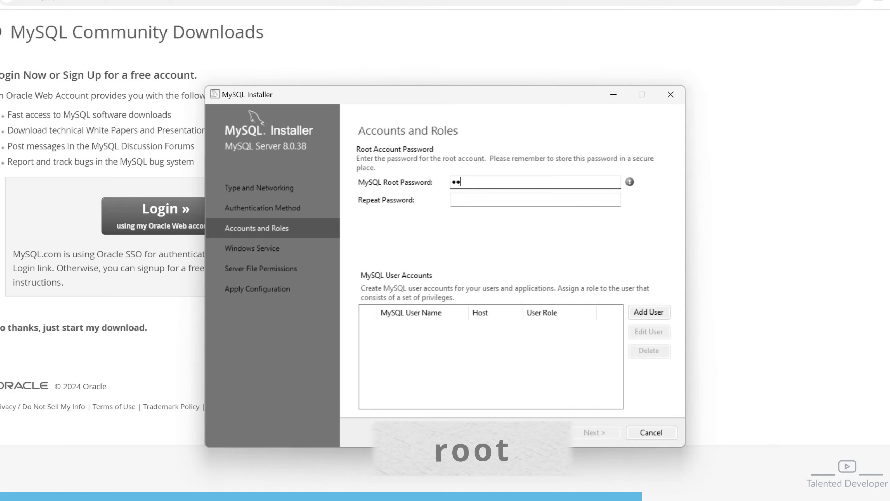
type("roo")
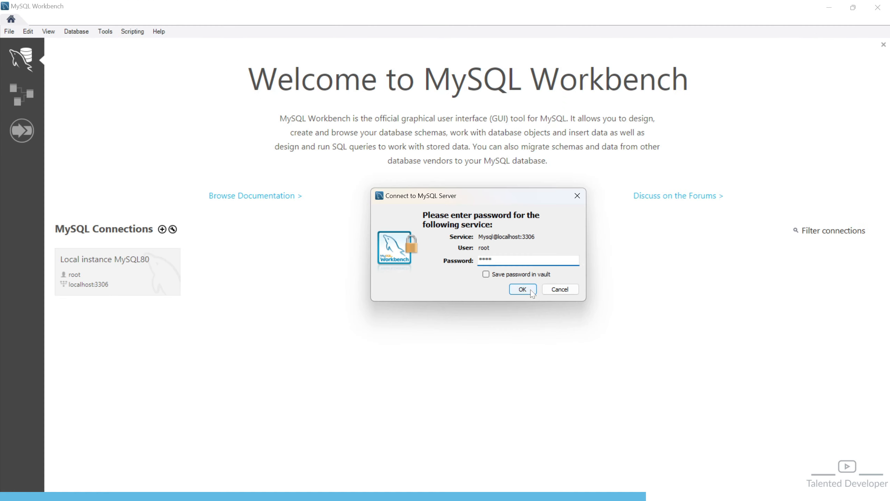
left_click(532, 292)
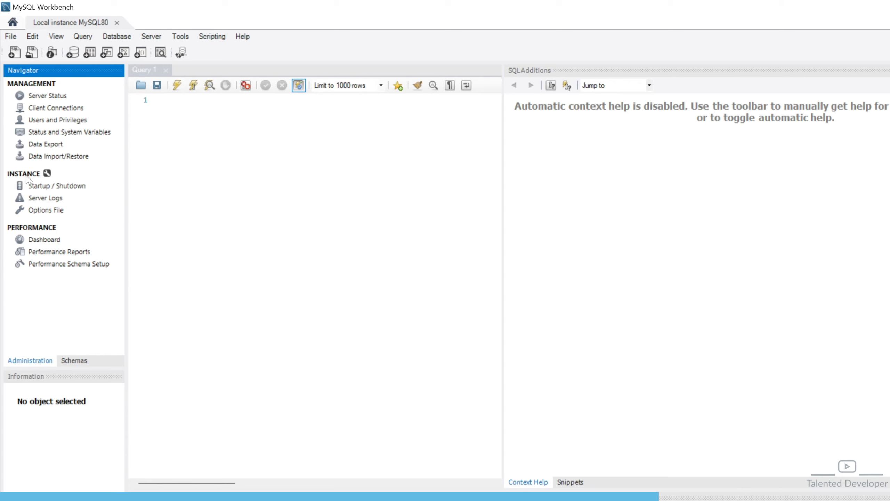
Browse to sys > Tables > sys_config and run Select Rows - Limit 1000 on it
left_click(69, 361)
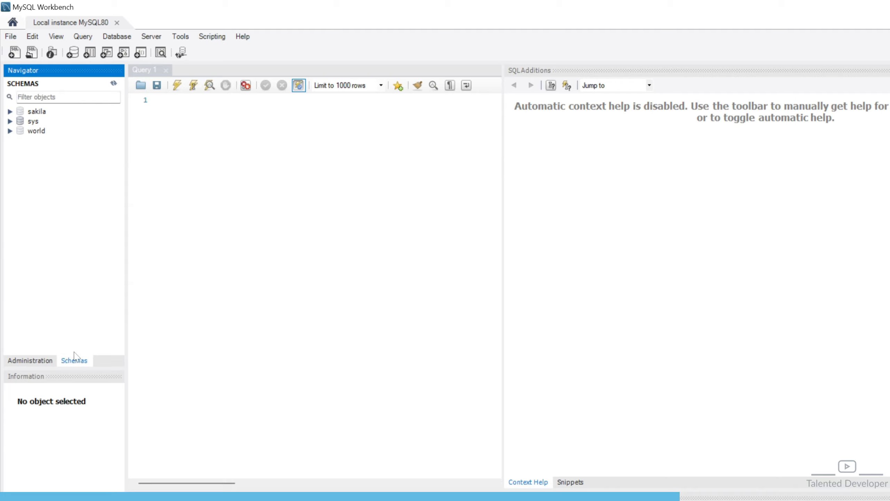
left_click(11, 121)
left_click(21, 131)
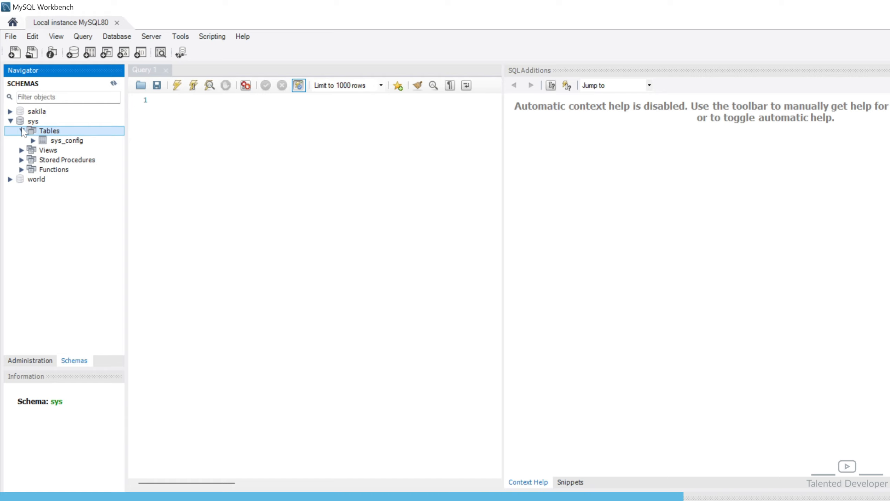
left_click(50, 141)
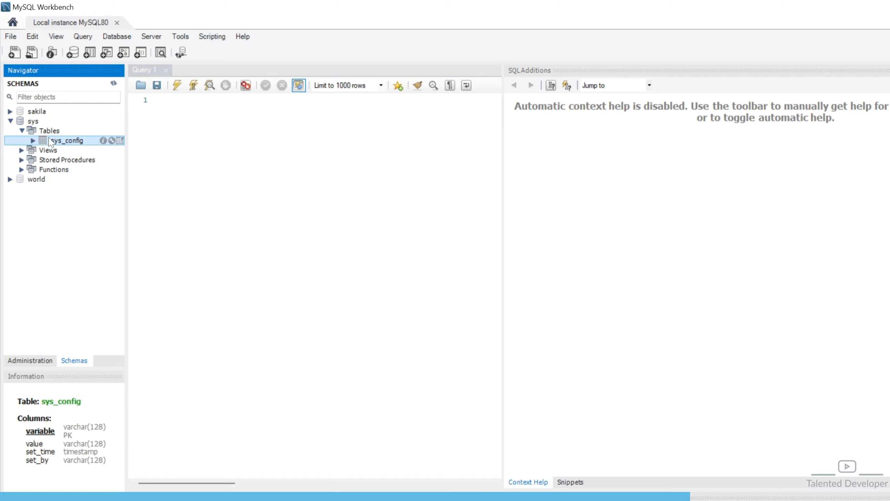
right_click(50, 140)
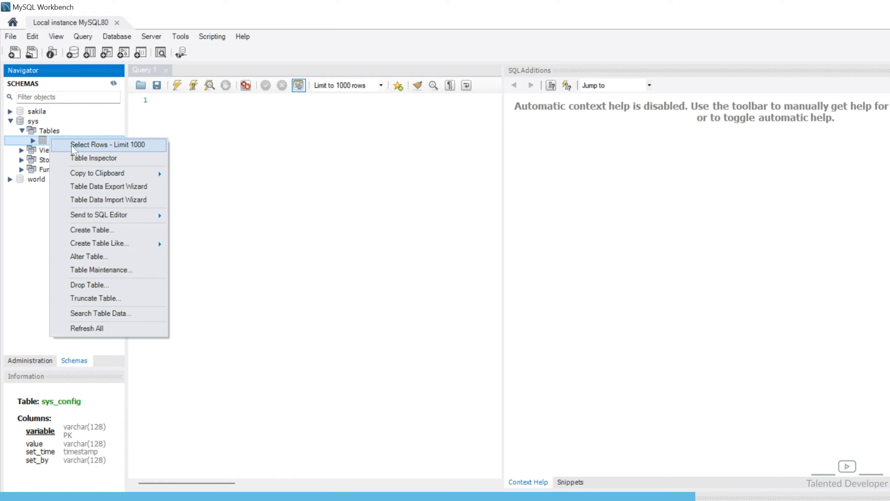
left_click(73, 145)
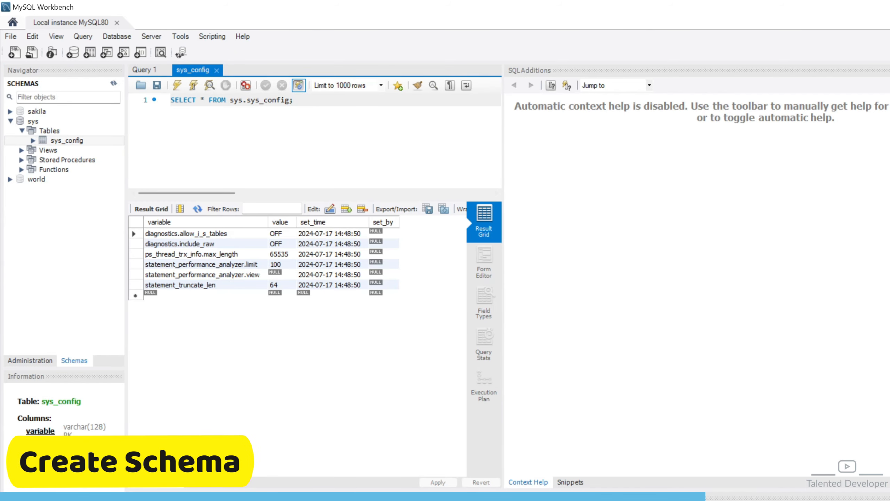
Create and apply the schema test_db, then expand it in the Navigator
left_click(73, 53)
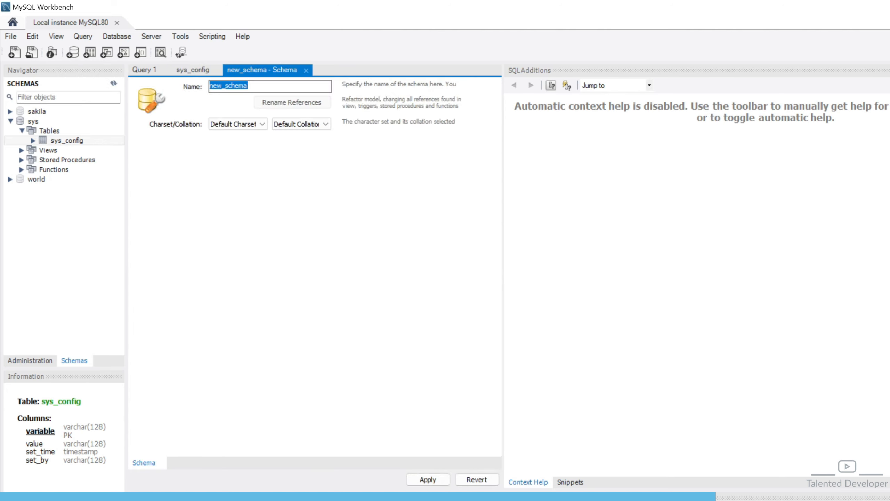
type("t")
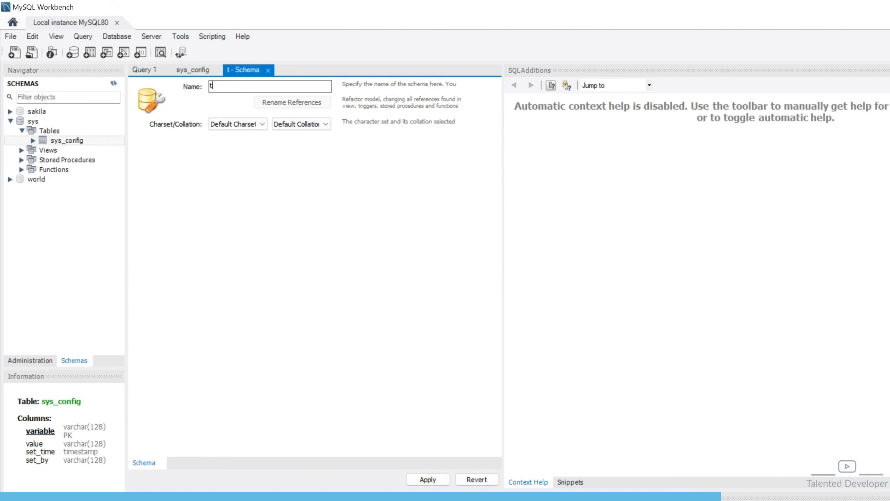
type("est_db")
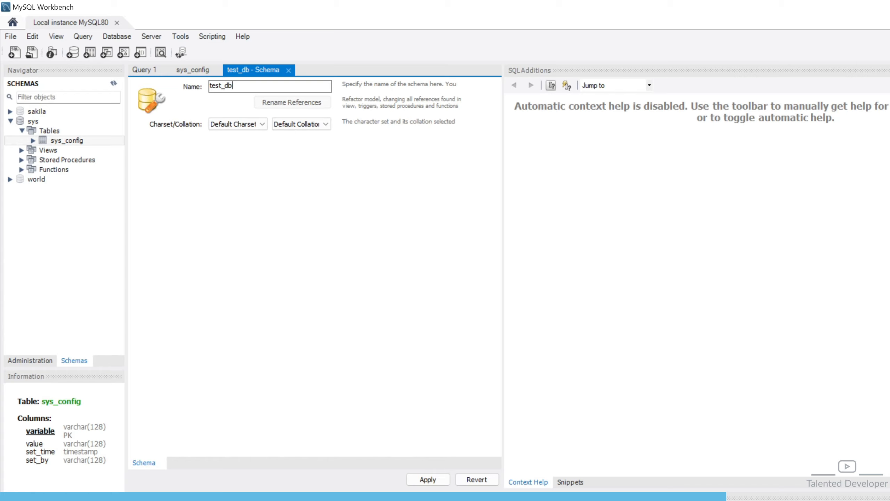
left_click(428, 479)
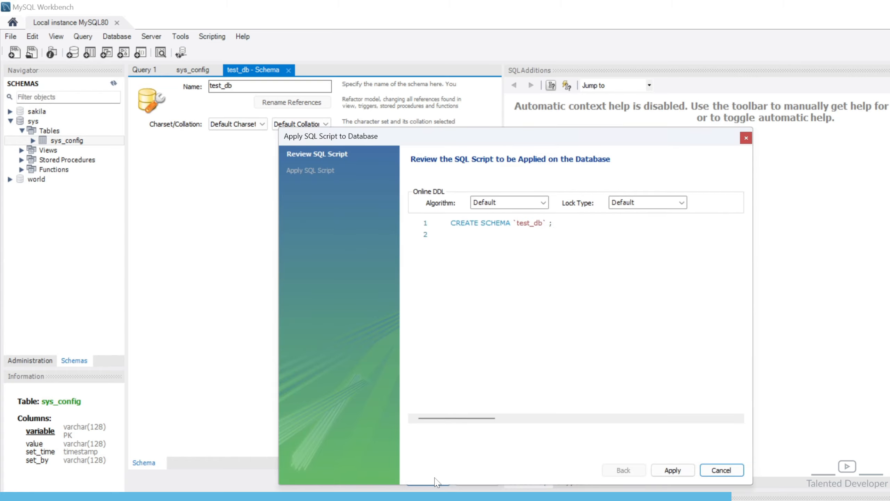
left_click(666, 471)
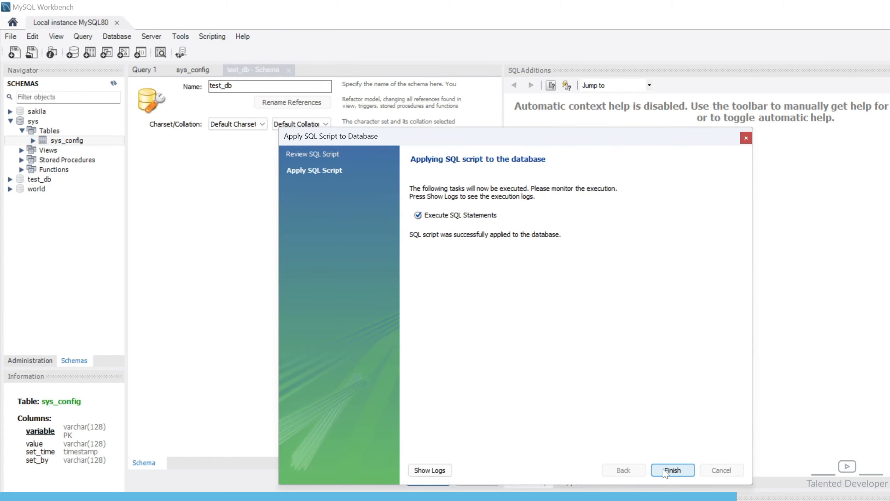
left_click(666, 471)
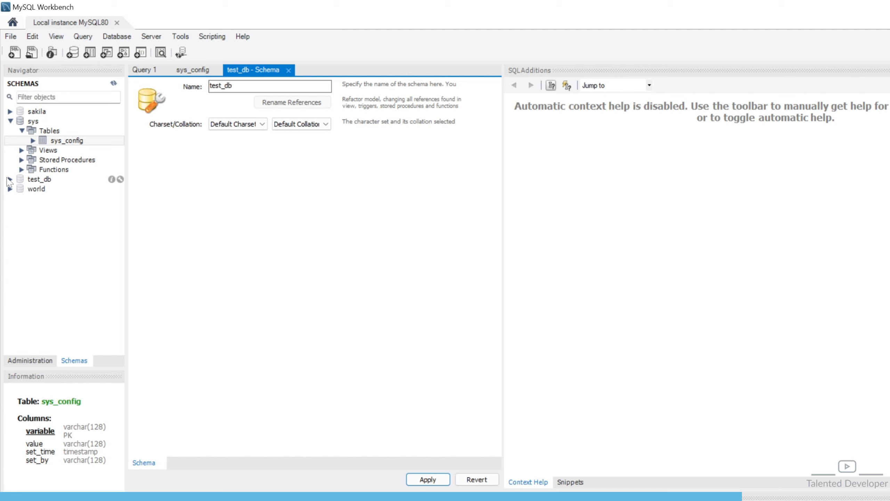
left_click(10, 179)
Start a new table named user in test_db with a first column called name
left_click(46, 191)
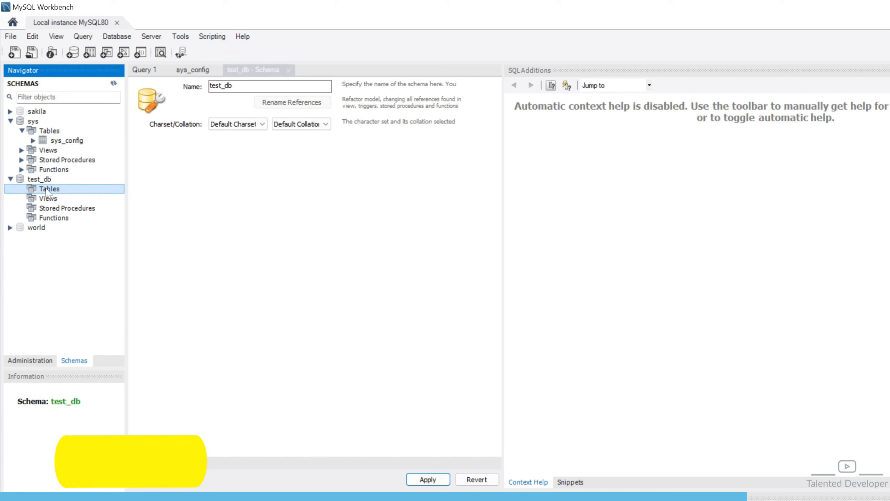
right_click(47, 191)
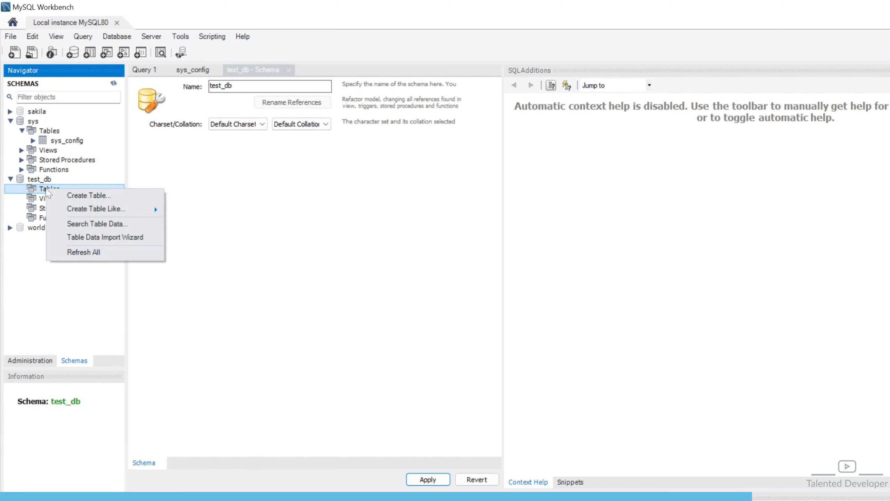
left_click(88, 195)
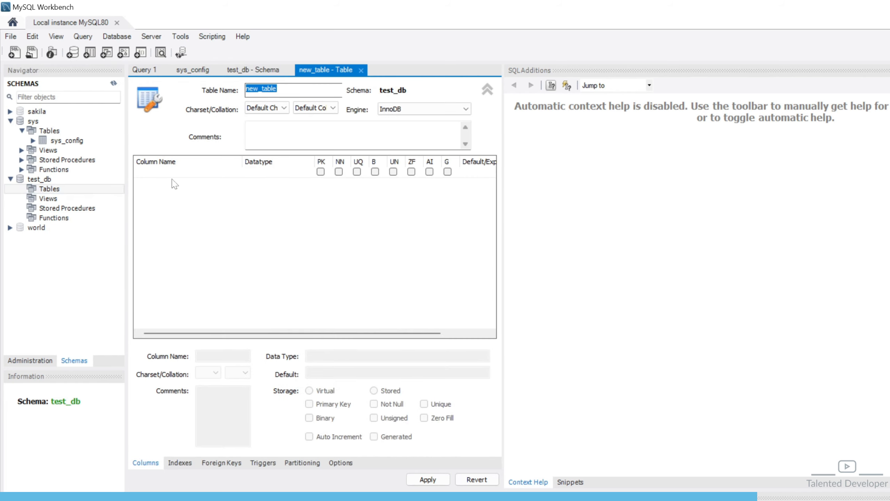
type("user")
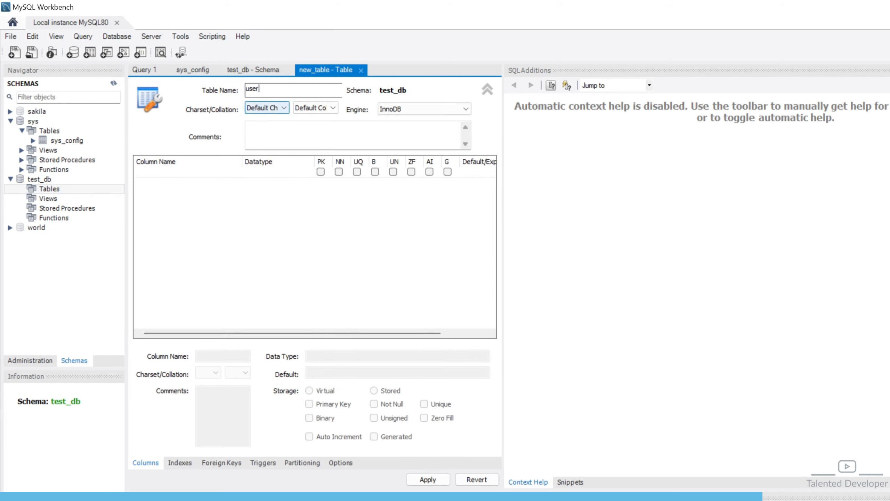
left_click(206, 174)
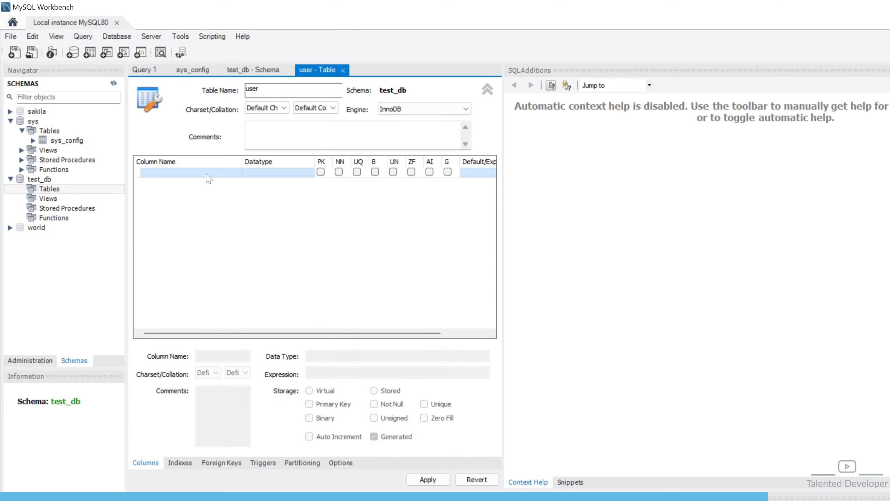
left_click(207, 174)
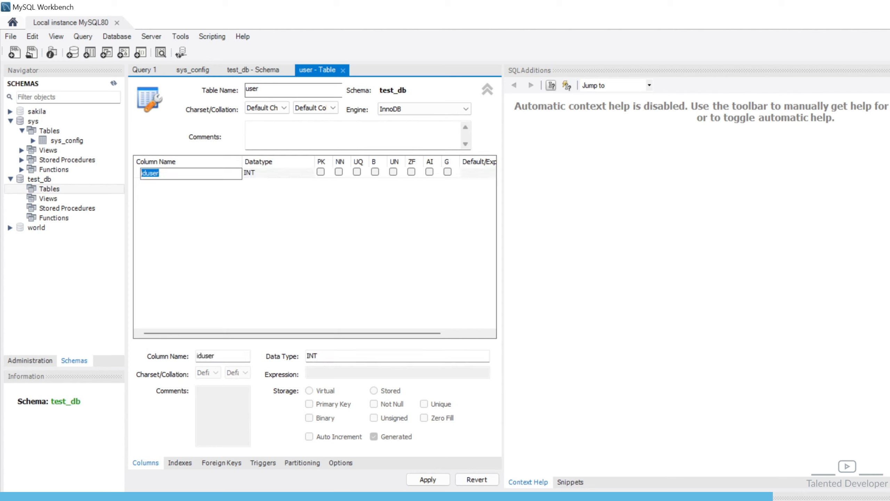
type("name")
left_click(240, 226)
Add an age column of type VARCHAR(45) and apply the table definition
left_click(204, 183)
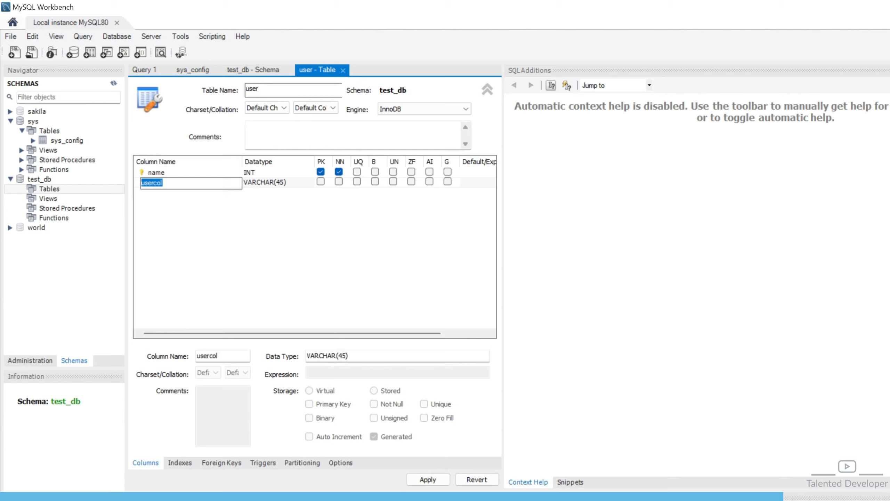
type("age")
left_click(287, 185)
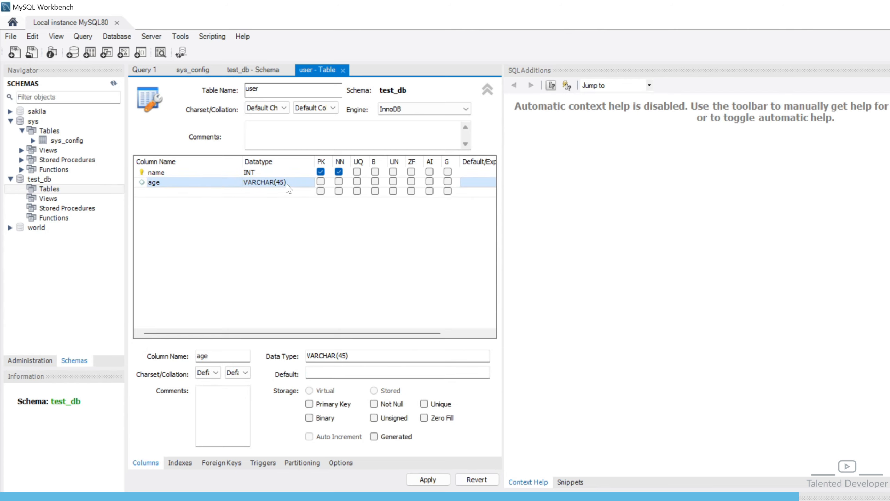
left_click(287, 185)
left_click(309, 183)
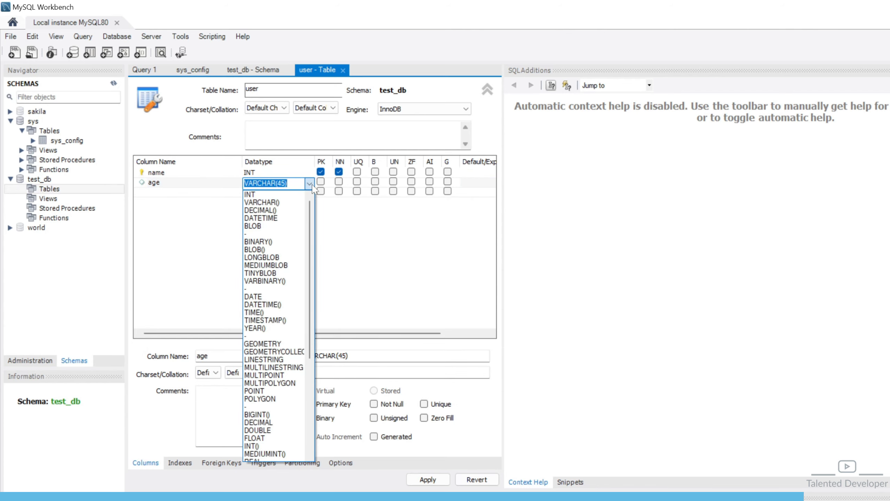
left_click(352, 247)
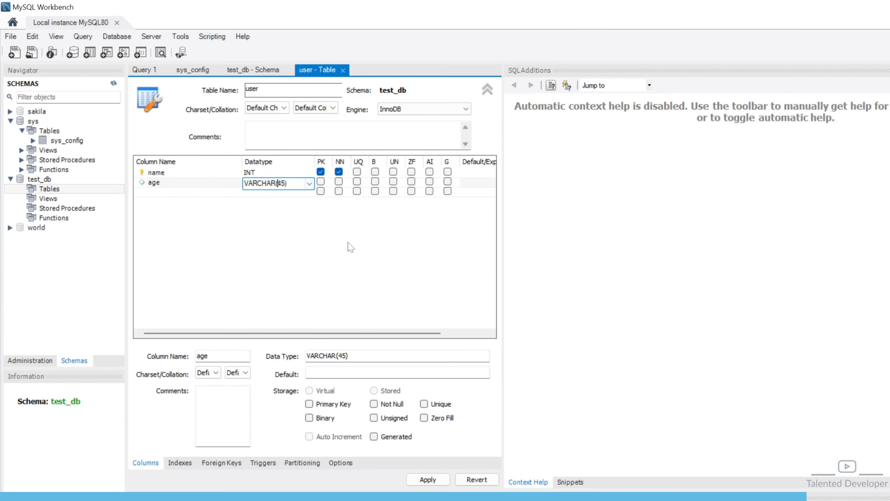
left_click(440, 480)
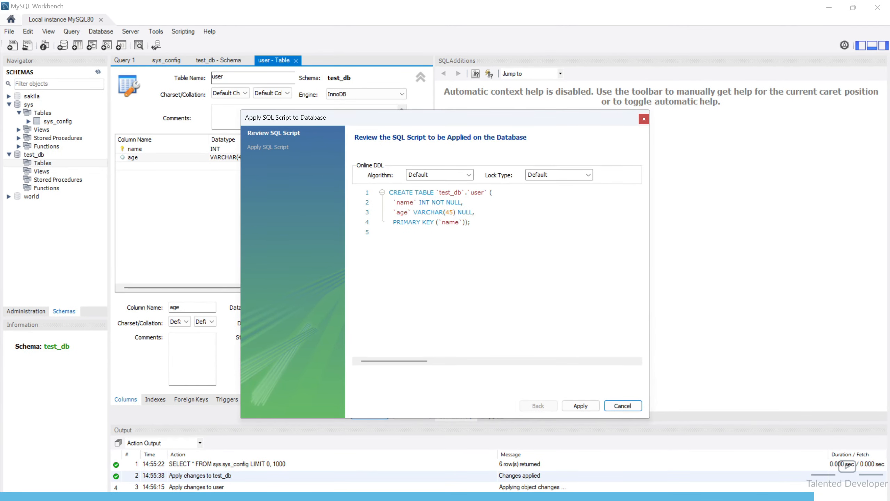
Run the CREATE TABLE script for test_db.user and close the dialog
left_click_drag(547, 268, 451, 224)
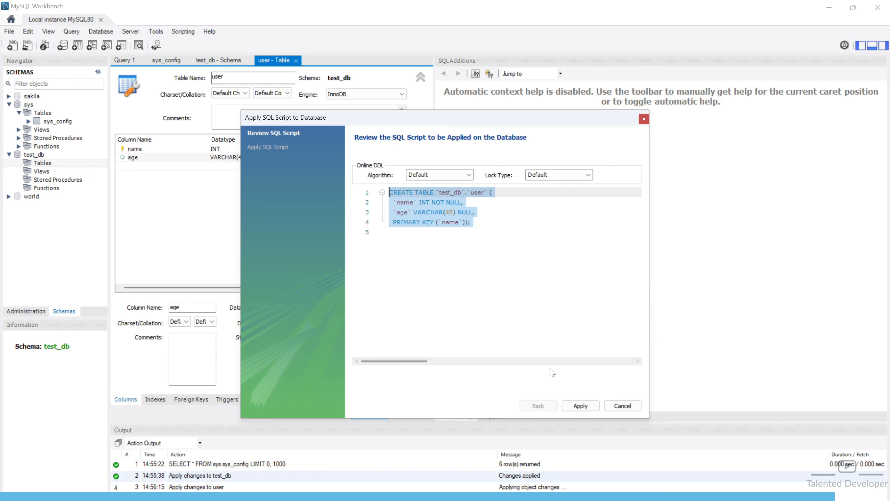
left_click(573, 406)
left_click(575, 406)
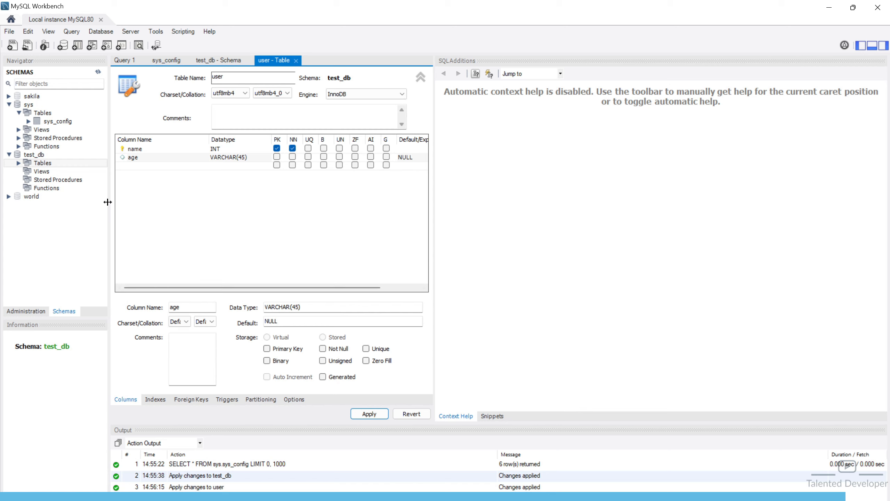
Select rows from the new user table under test_db > Tables with Limit 1000
left_click(18, 162)
left_click(43, 172)
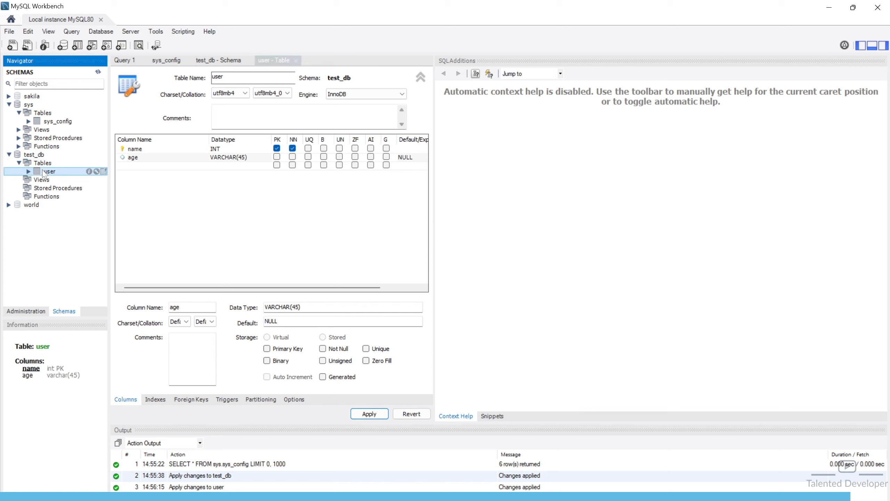
right_click(43, 171)
left_click(56, 176)
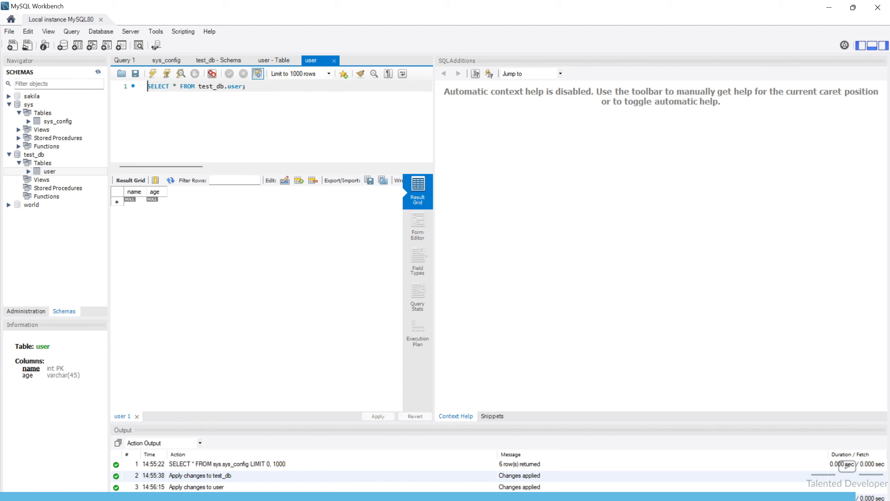